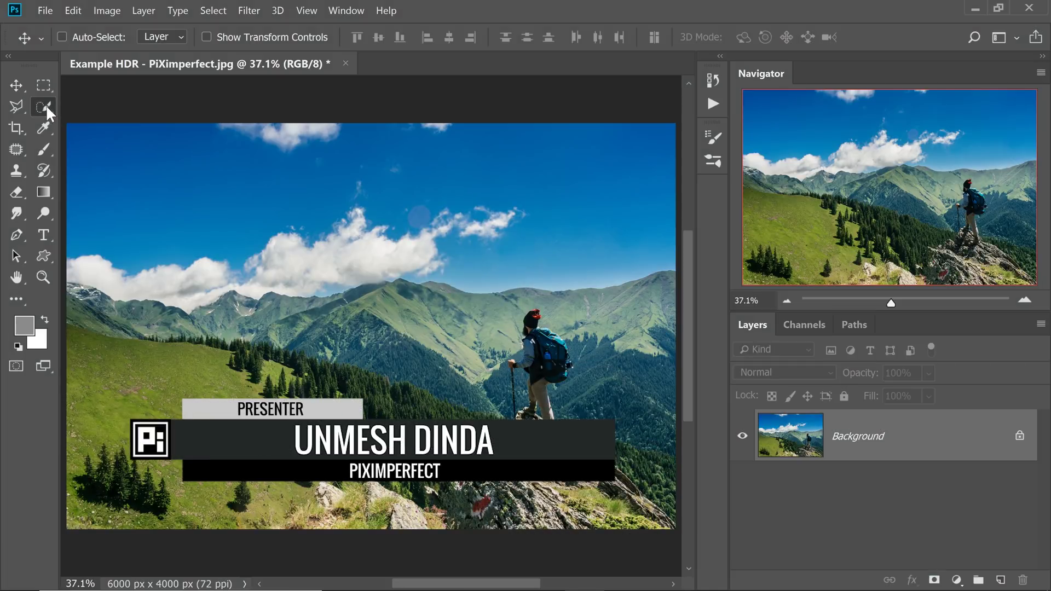
# Switch to the Quick Selection tool to brush-select the sky above the ridge
pyautogui.click(46, 105)
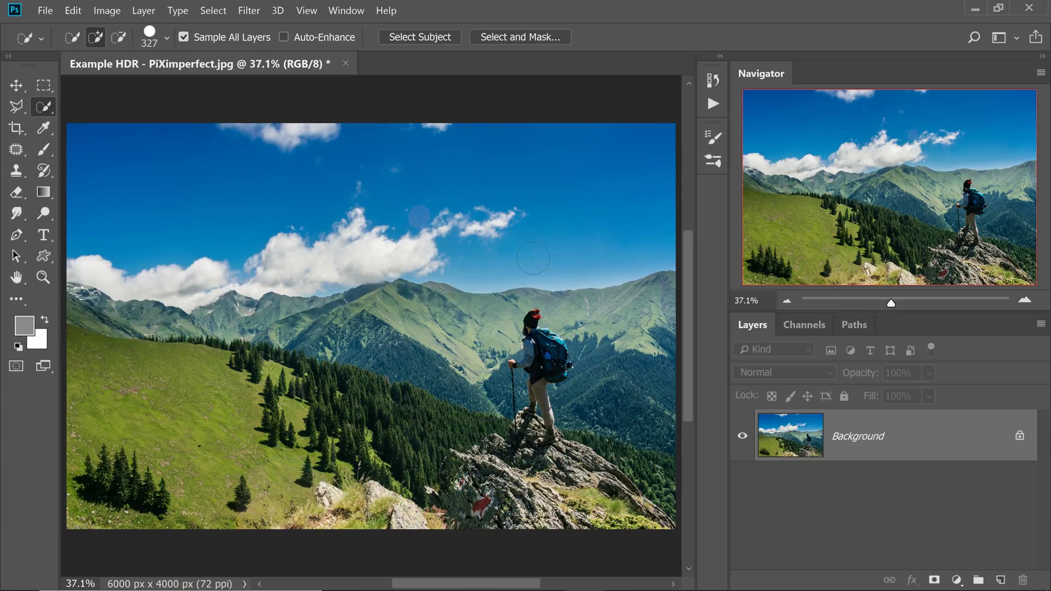
pyautogui.scroll(3, 534, 258)
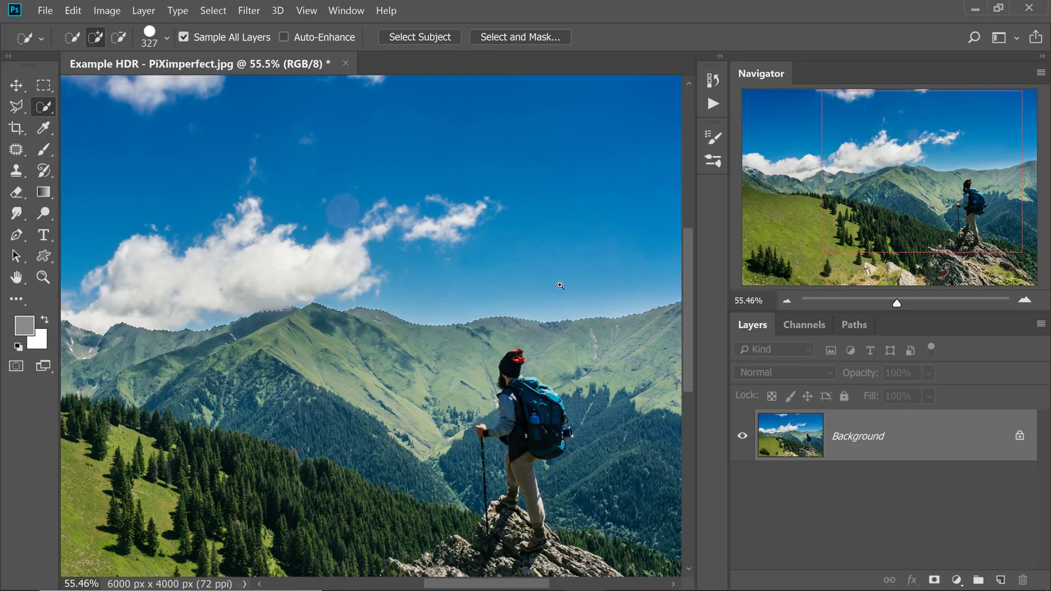
pyautogui.scroll(2, 554, 286)
pyautogui.scroll(-2, 599, 301)
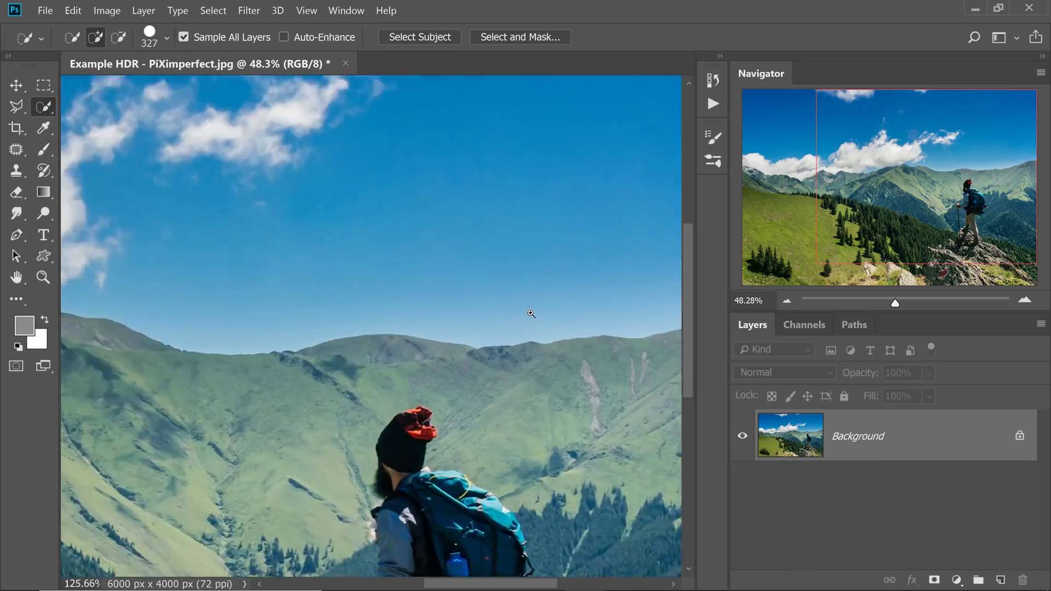
pyautogui.scroll(5, 417, 397)
pyautogui.scroll(3, 433, 396)
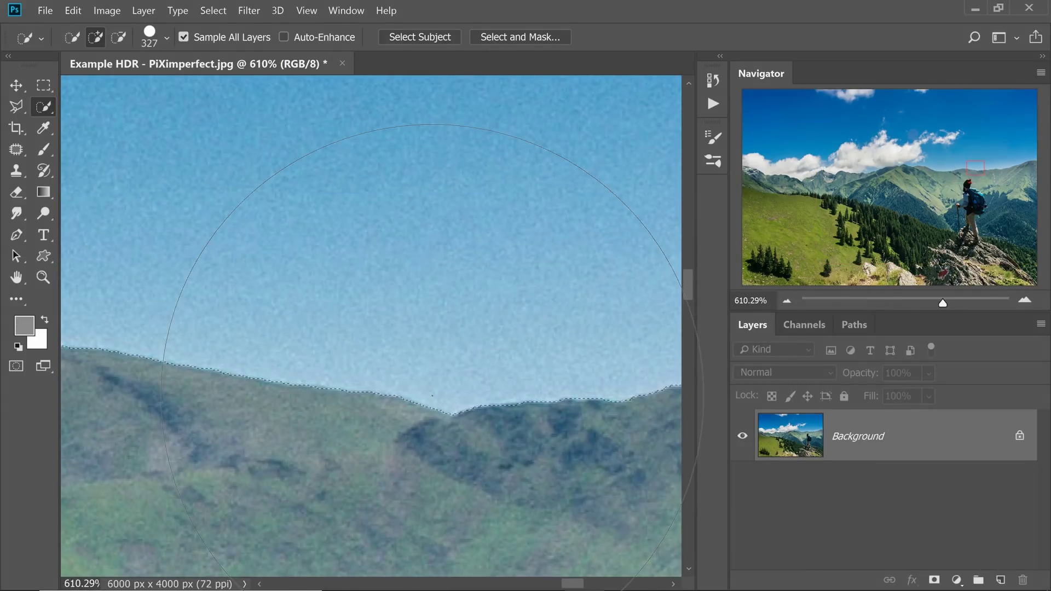
# Expand the sky selection by 1 pixel with Select > Modify > Expand
pyautogui.click(219, 9)
pyautogui.moveTo(246, 223)
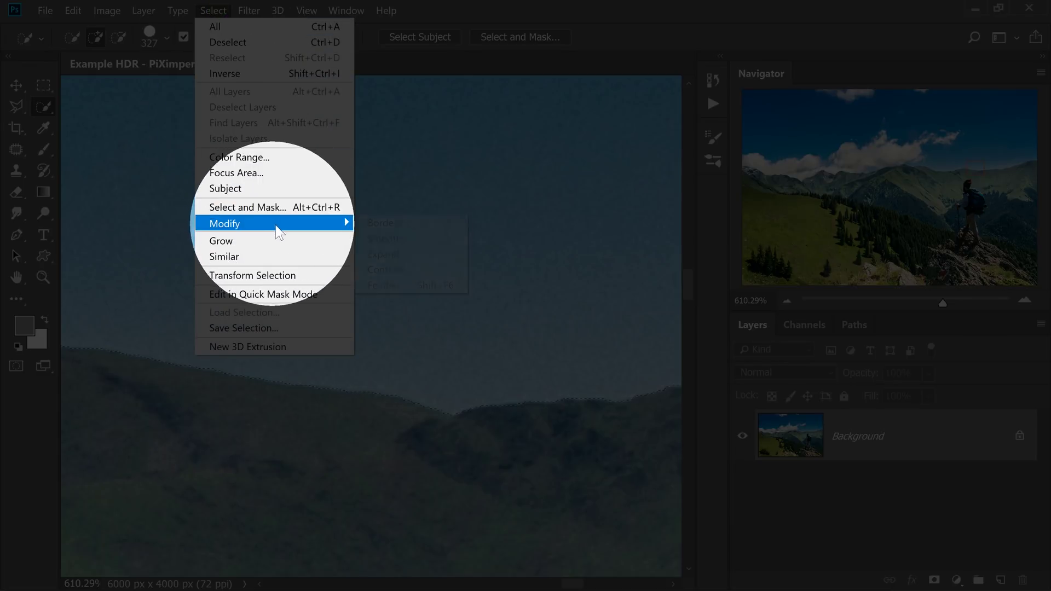
pyautogui.click(395, 258)
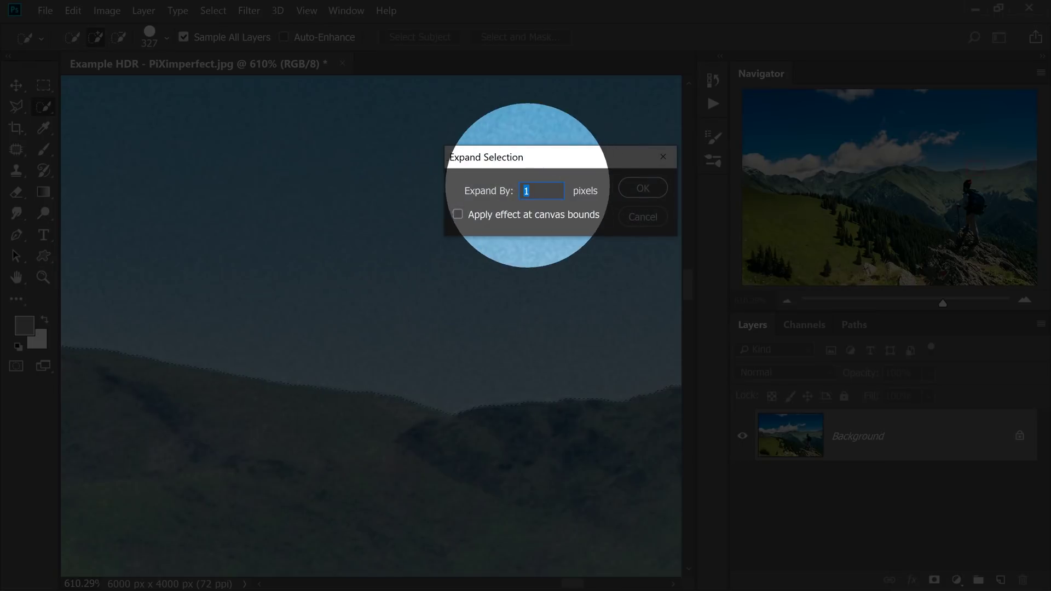
pyautogui.click(641, 188)
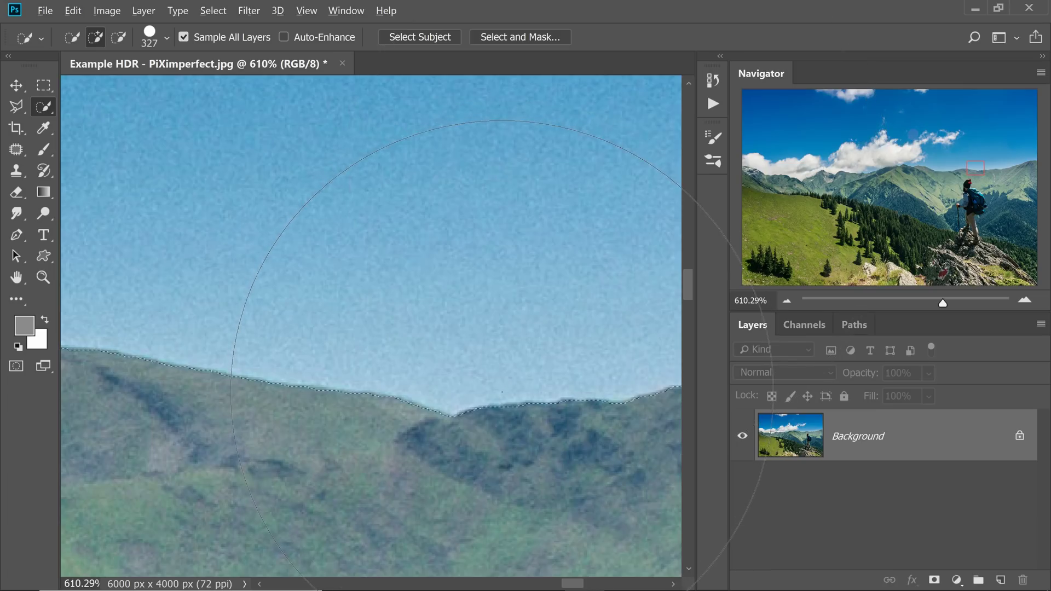
# Add a new empty layer and clone darker sky over the halo's right side
pyautogui.click(1000, 580)
pyautogui.scroll(-5, 282, 313)
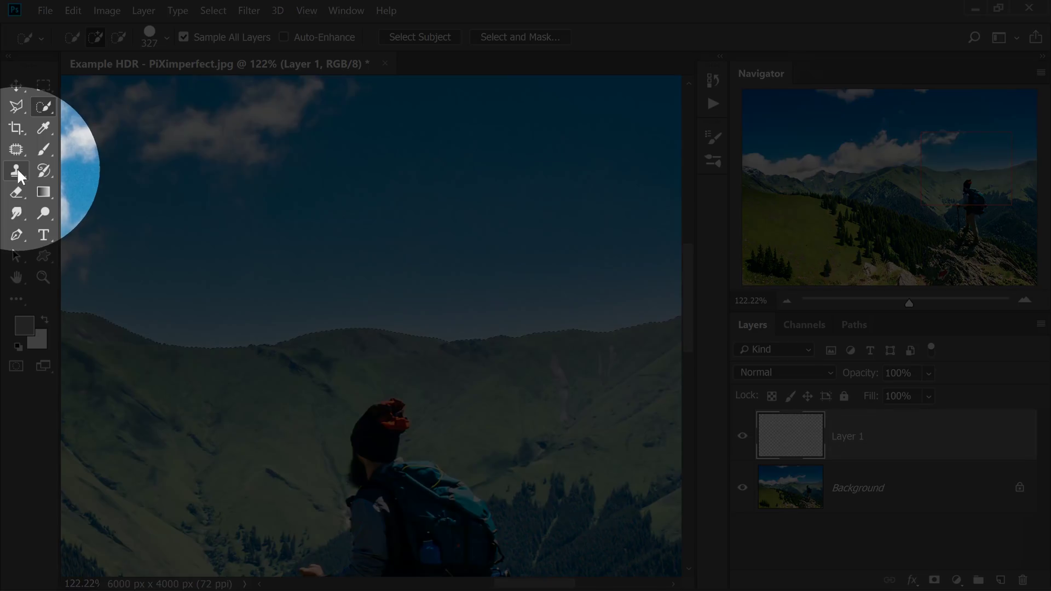
pyautogui.click(19, 171)
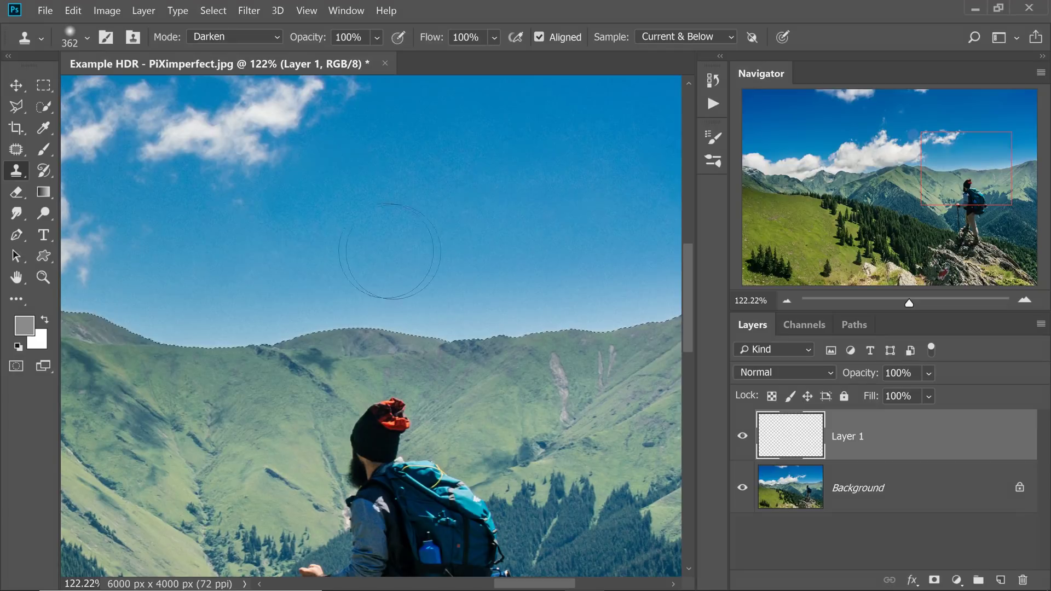
pyautogui.scroll(1, 471, 286)
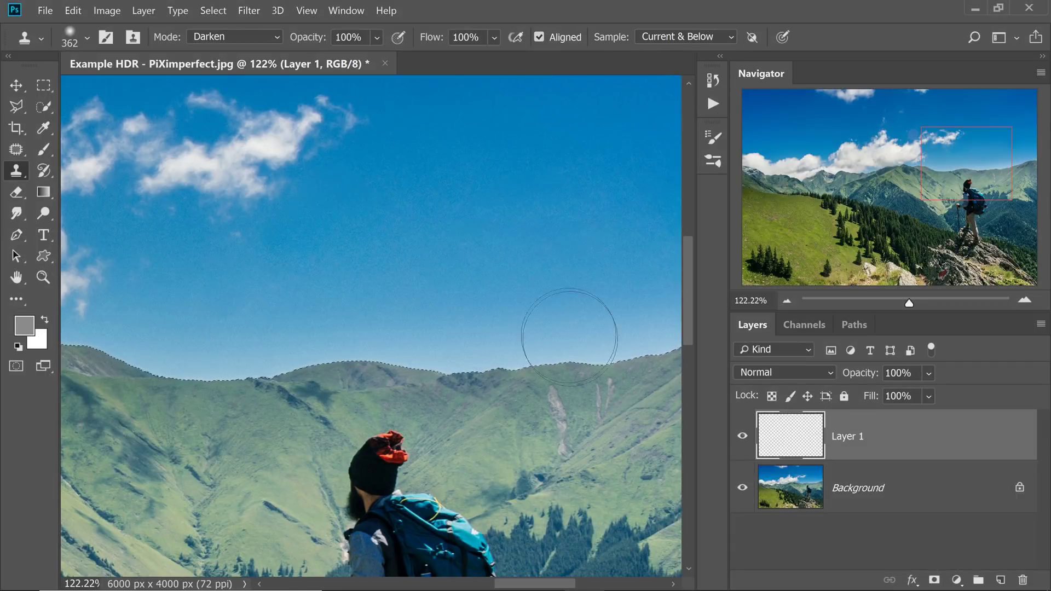
pyautogui.moveTo(564, 329); pyautogui.dragTo(665, 324)
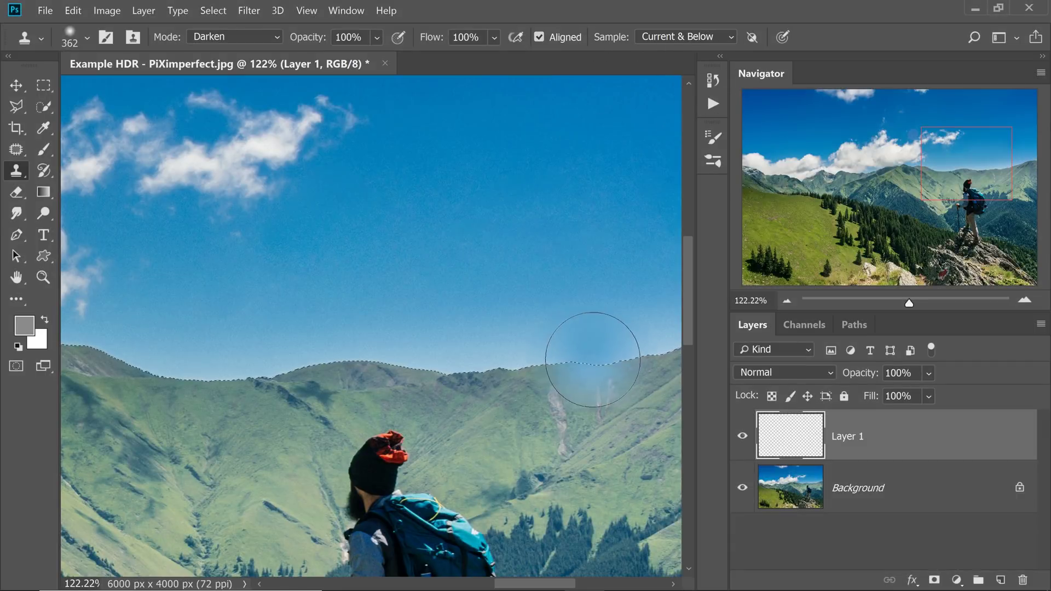
# Clone darker sky leftward along the ridge, shrinking the brush for the remaining glow
pyautogui.moveTo(555, 354); pyautogui.dragTo(533, 375)
pyautogui.scroll(-3, 551, 357)
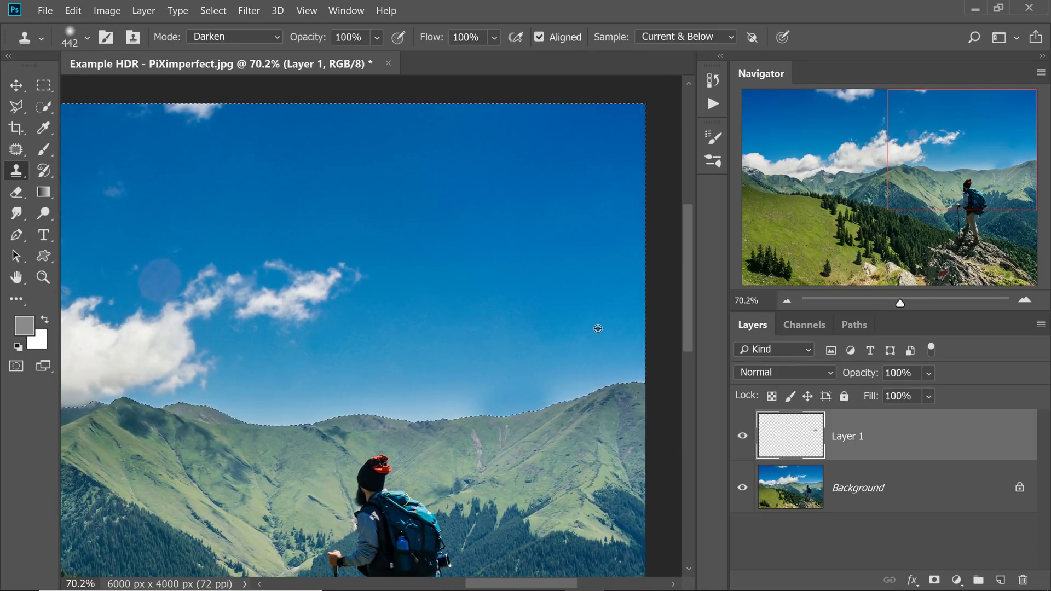
pyautogui.moveTo(601, 334)
pyautogui.mouseDown()
pyautogui.moveTo(504, 404)
pyautogui.moveTo(414, 404)
pyautogui.mouseUp()
pyautogui.moveTo(328, 414); pyautogui.dragTo(484, 403)
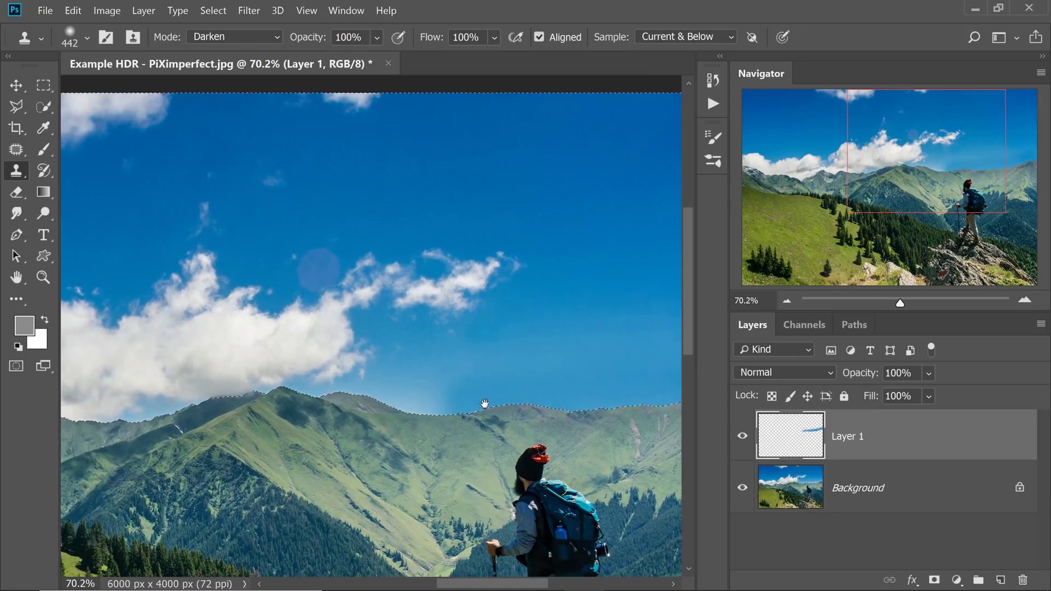
pyautogui.press('[')
pyautogui.moveTo(456, 369); pyautogui.dragTo(370, 418)
pyautogui.press('[')
pyautogui.scroll(3, 402, 375)
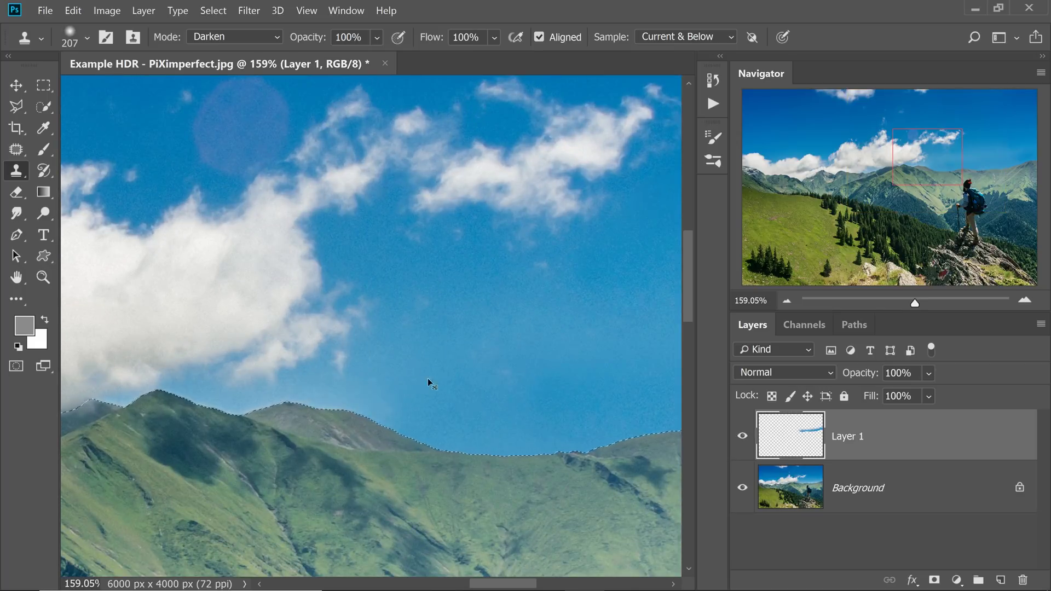
pyautogui.scroll(-5, 453, 369)
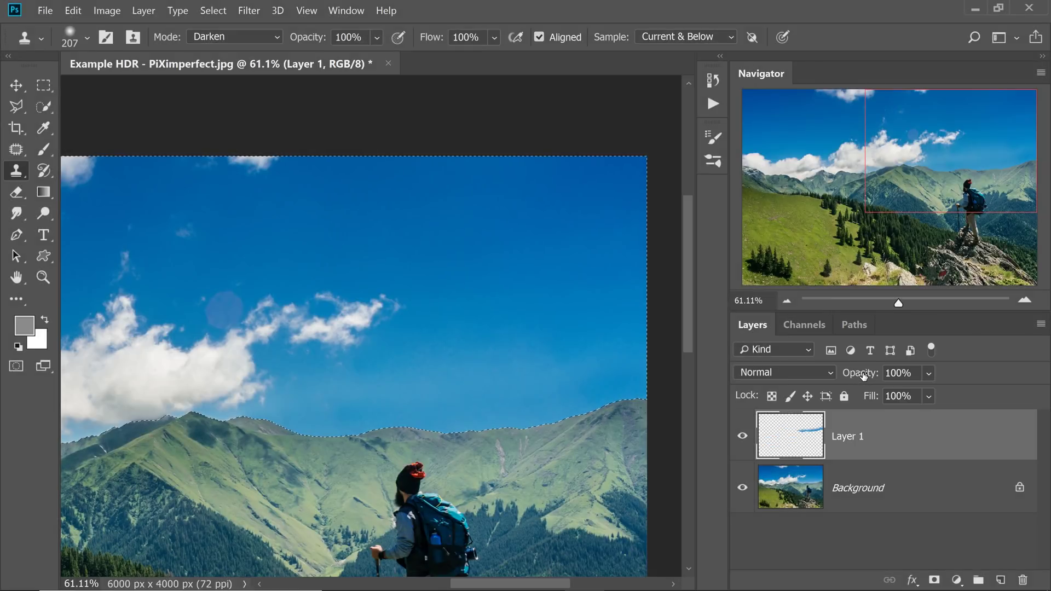
# Set Layer 1 to 65% opacity, deselect, fit the photo, and toggle the layer to compare
pyautogui.moveTo(863, 375); pyautogui.dragTo(827, 386)
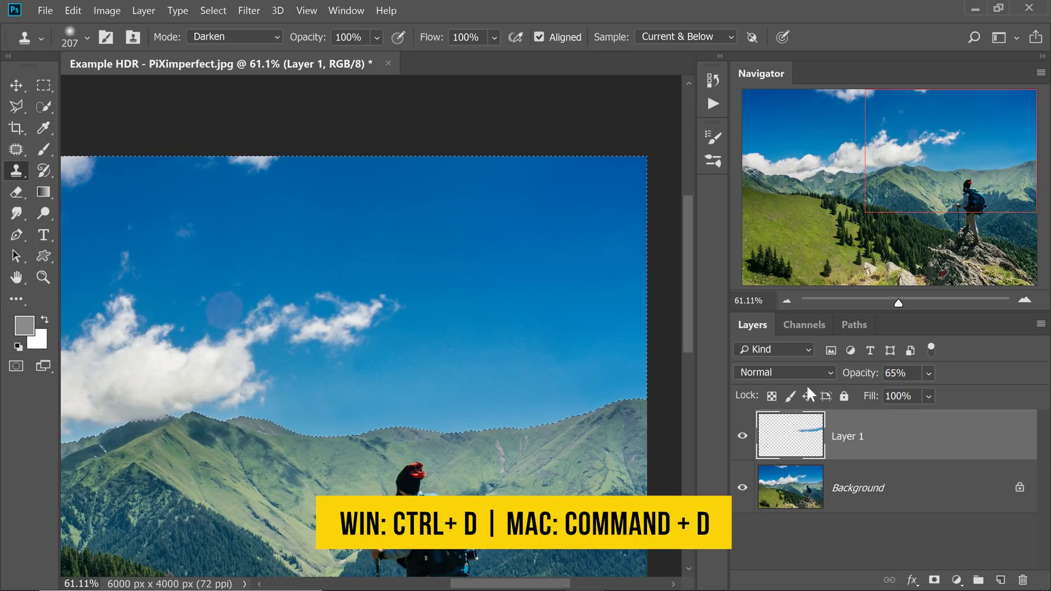
pyautogui.hotkey('ctrl', 'd')
pyautogui.hotkey('ctrl', '0')
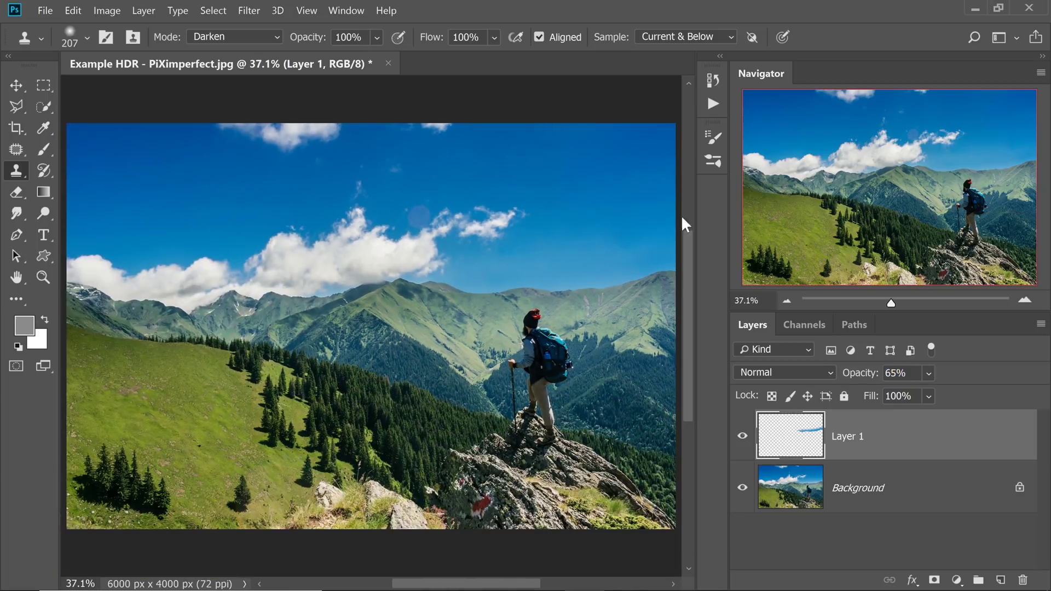
pyautogui.click(745, 436)
pyautogui.click(743, 442)
pyautogui.click(742, 440)
pyautogui.scroll(5, 601, 350)
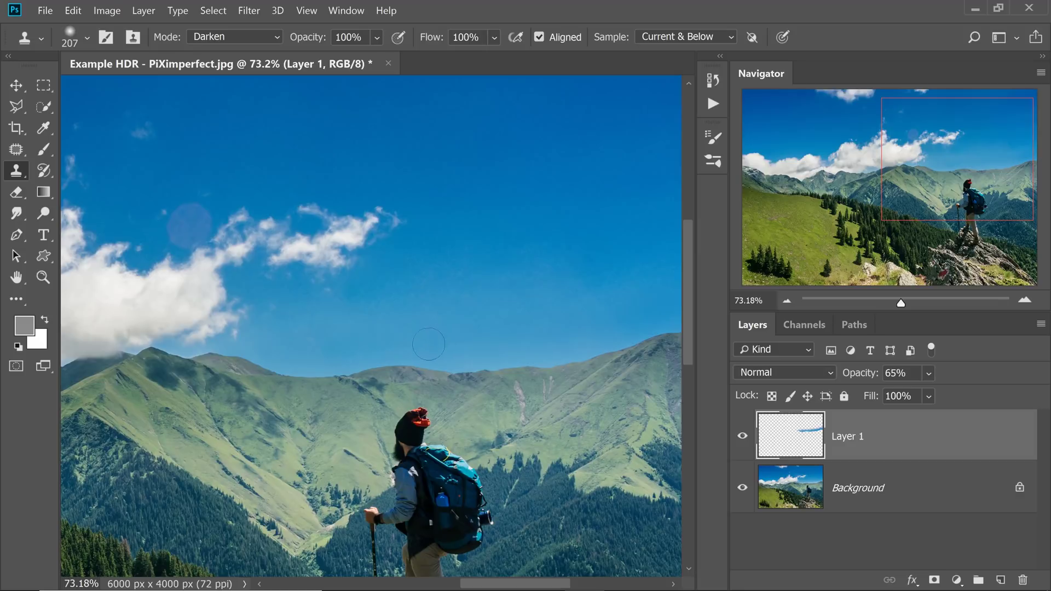
pyautogui.scroll(-1, 480, 341)
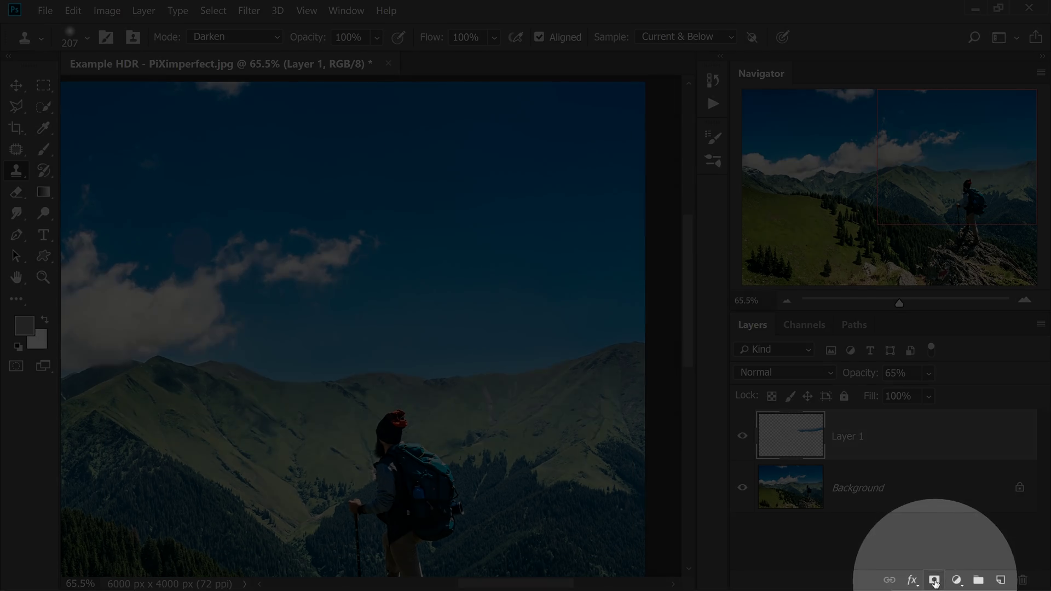
# Mask Layer 1 and paint out its right part with a large 10%-flow brush
pyautogui.click(934, 582)
pyautogui.click(43, 149)
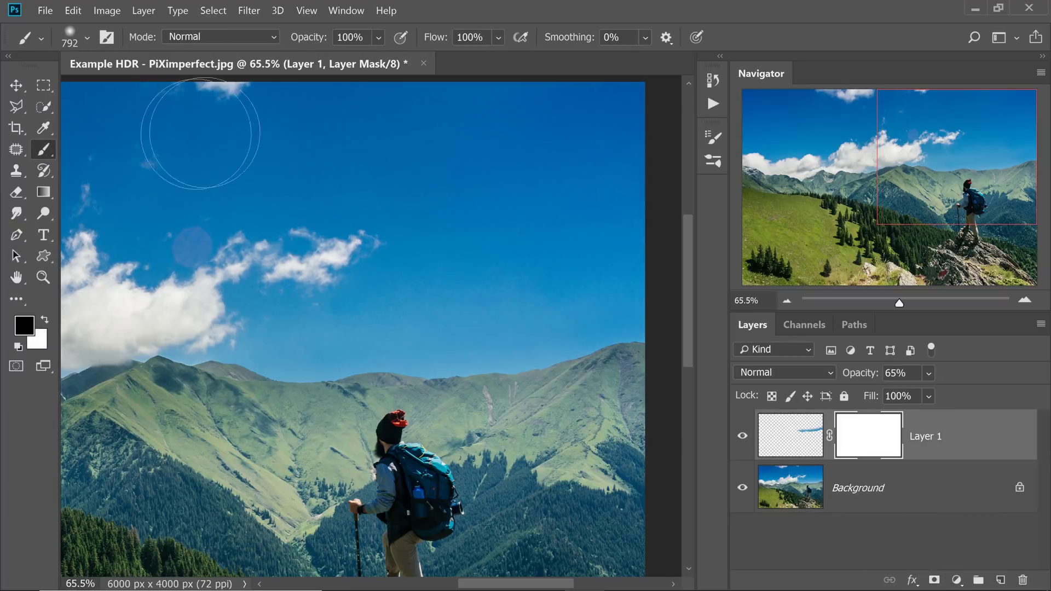
pyautogui.click(470, 37)
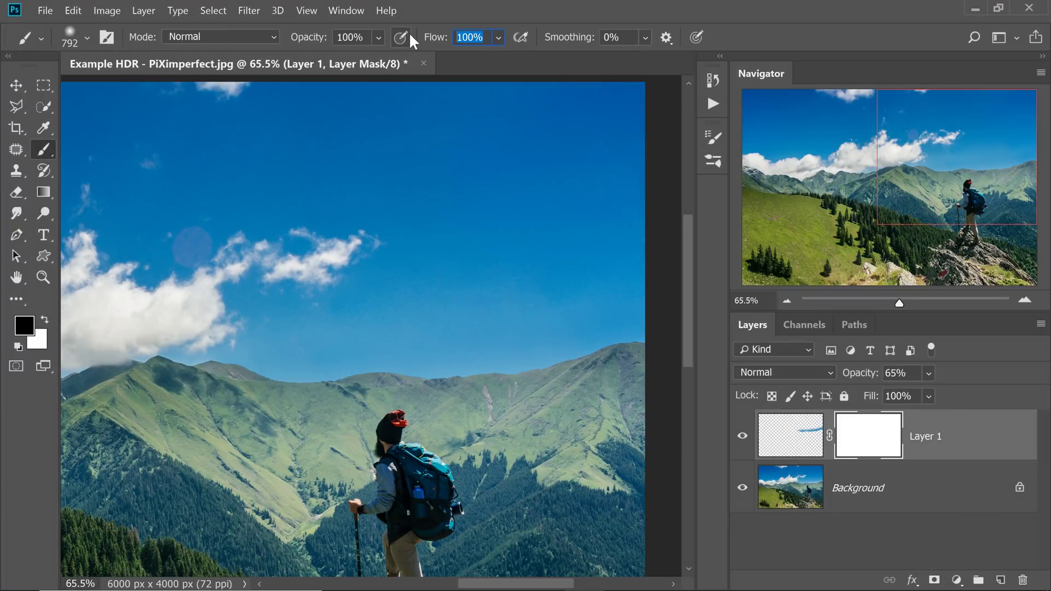
pyautogui.write('10')
pyautogui.press('Return')
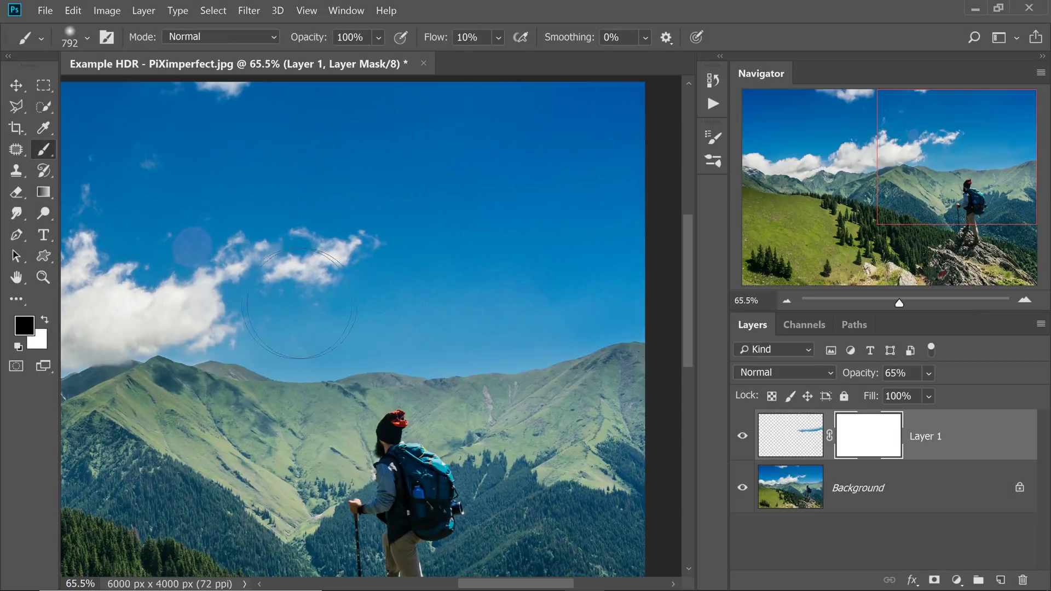
pyautogui.keyDown('alt'); pyautogui.rightClick(408, 305); pyautogui.keyUp('alt')
pyautogui.moveTo(391, 307); pyautogui.dragTo(426, 321)
pyautogui.scroll(-3, 389, 311)
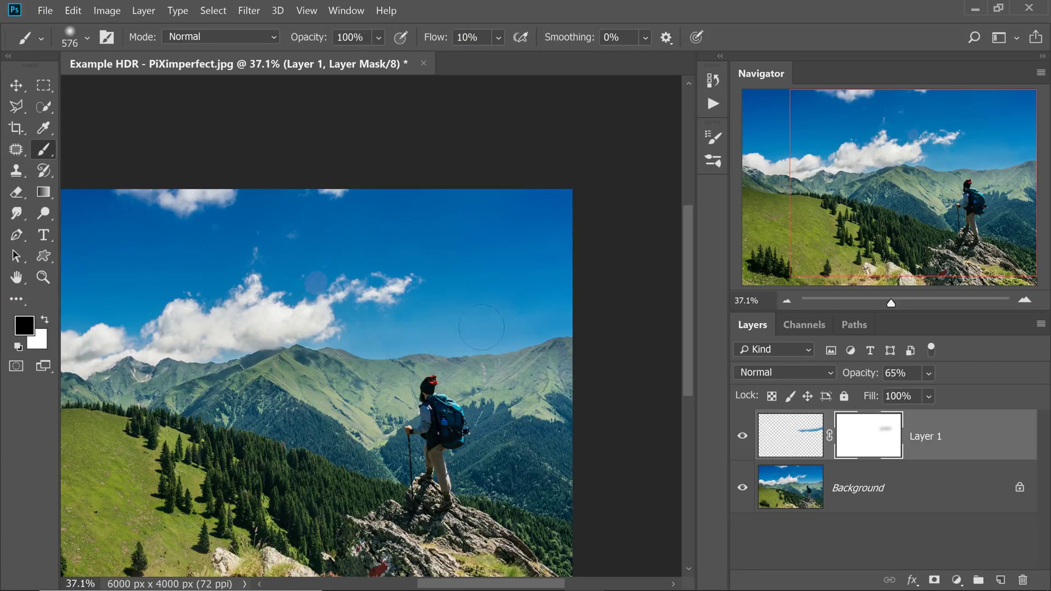
pyautogui.moveTo(505, 327); pyautogui.dragTo(469, 328)
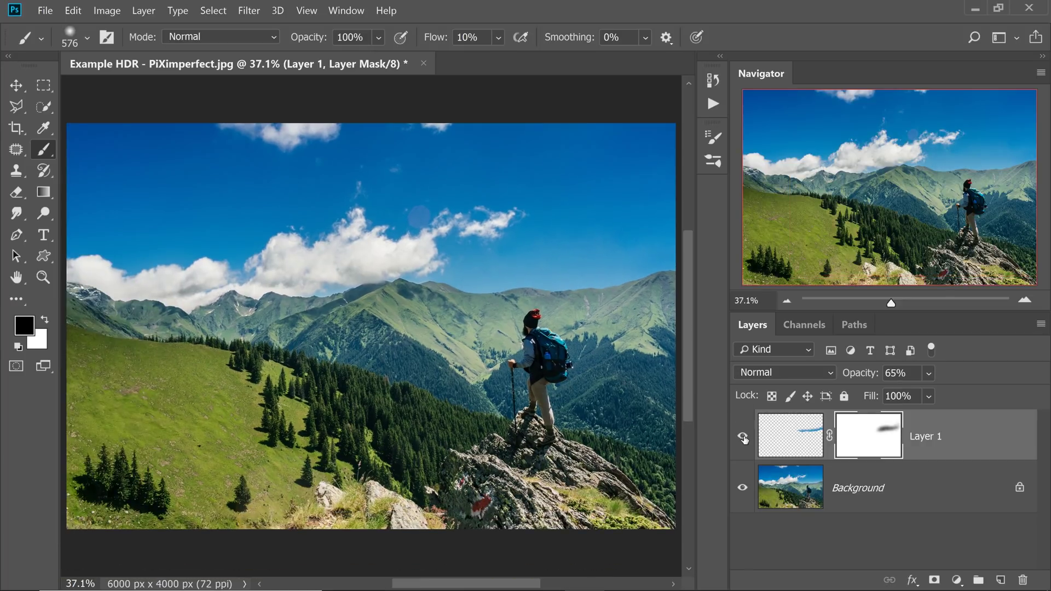
# Toggle Layer 1's eye icon to compare the ridge against the original photo
pyautogui.click(741, 438)
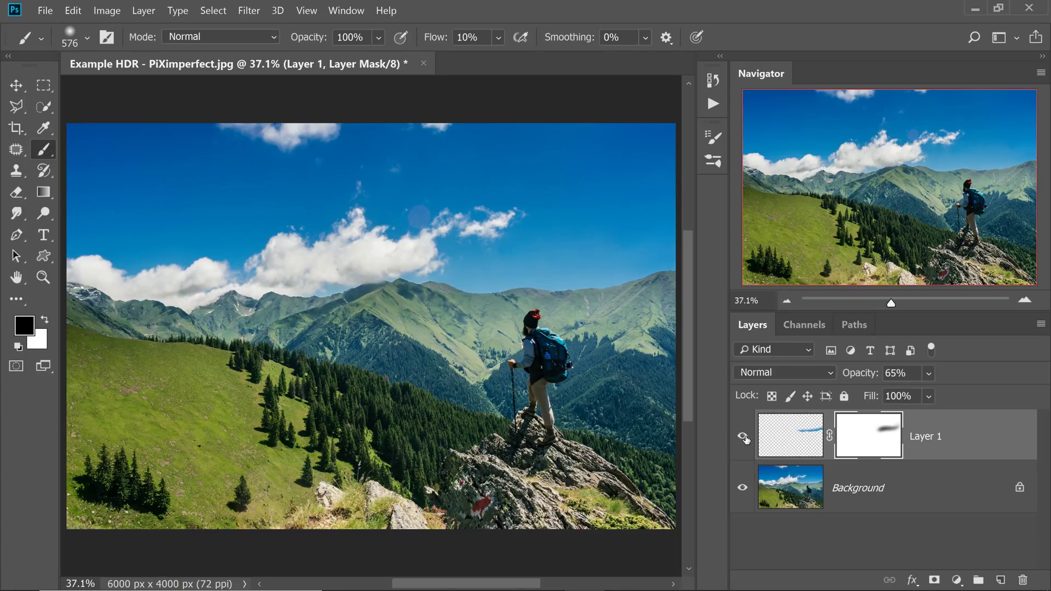